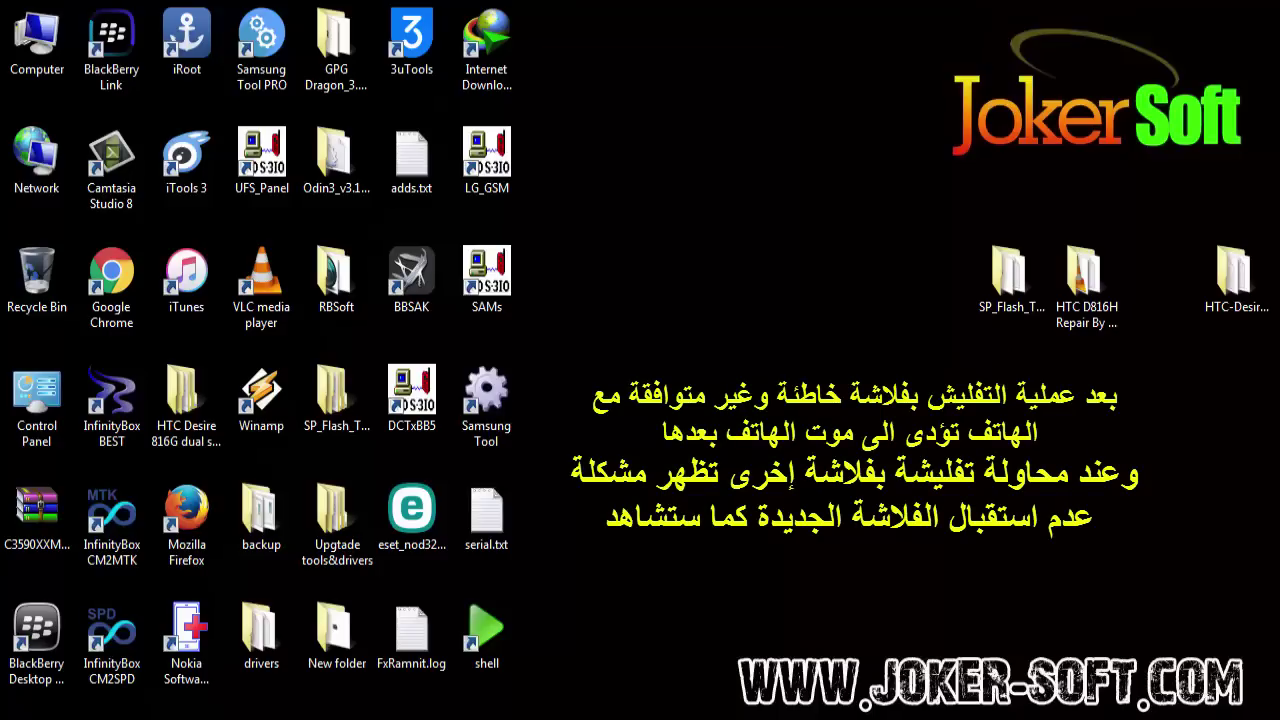
Move the HTC-Desire firmware folder on the desktop next to the HTC D816H Repair folder.
{"action": "left_click", "coordinate": [1030, 293]}
{"action": "left_click", "coordinate": [1086, 285]}
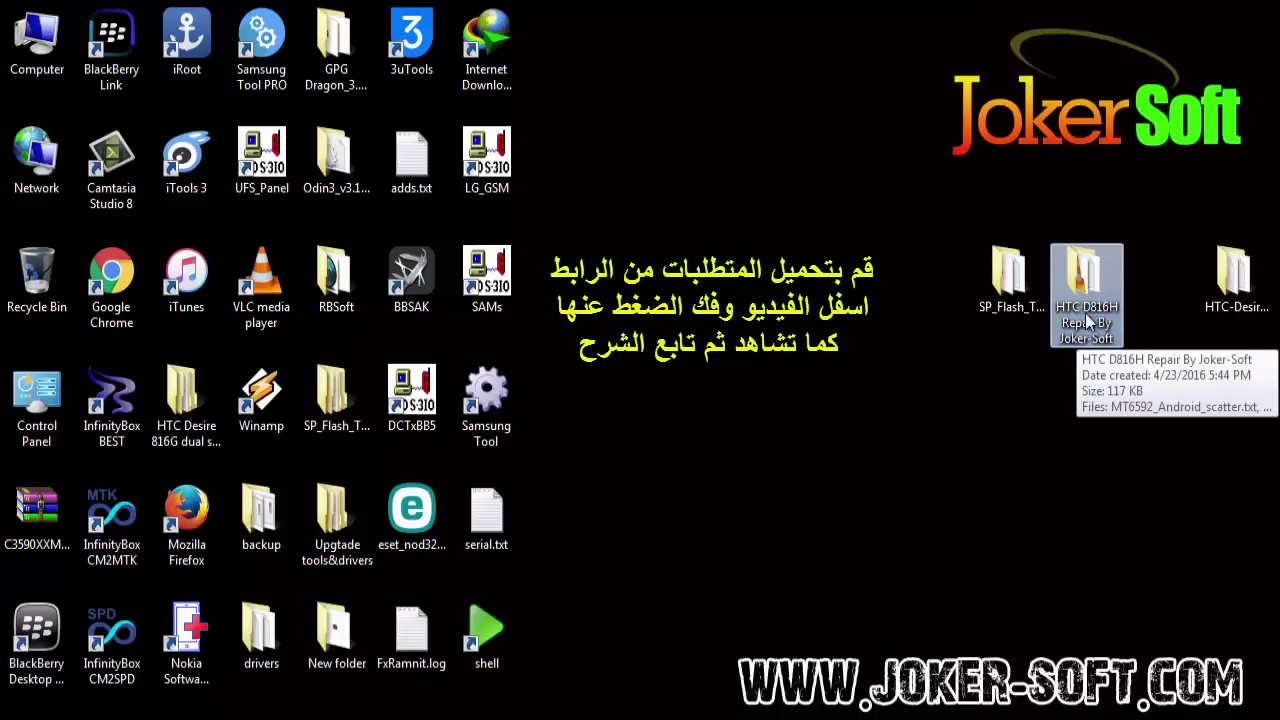
{"action": "left_click_drag", "start_coordinate": [1233, 280], "coordinate": [1181, 278]}
{"action": "left_click", "coordinate": [1159, 411]}
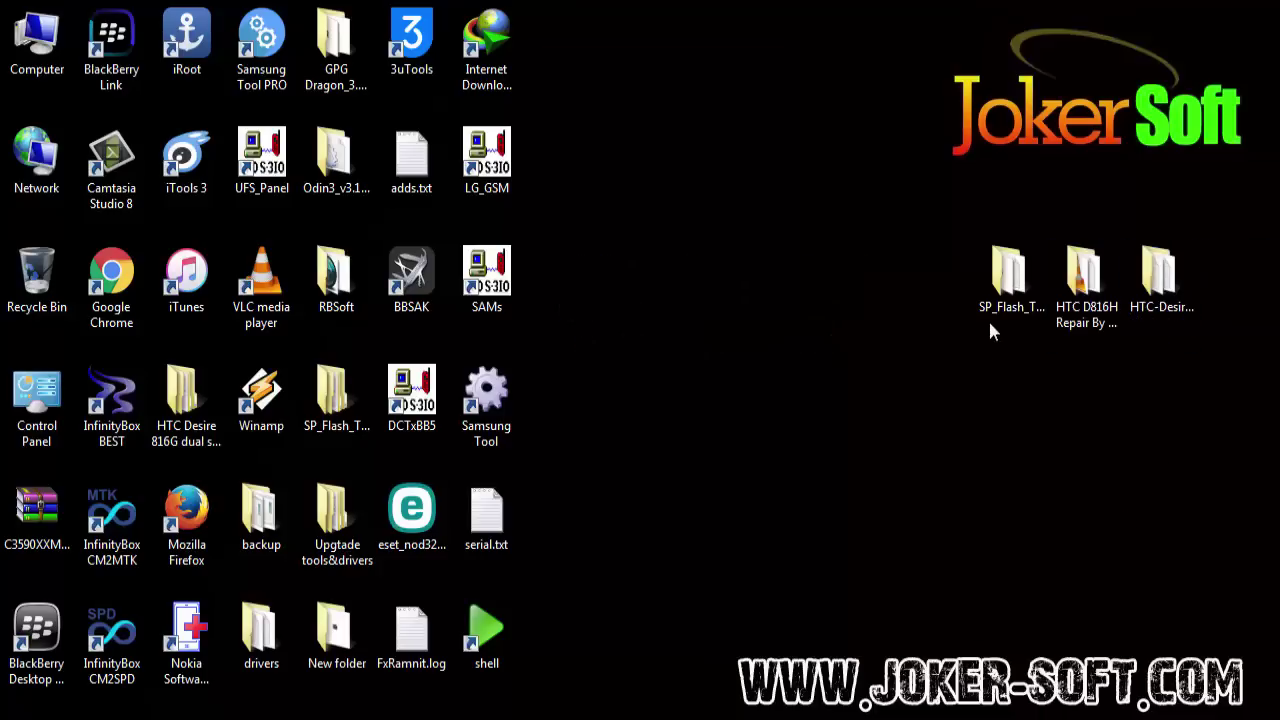
Launch flash_tool.exe from the SP_Flash_Toolv5.1516.00 folder on the desktop and dismiss the missing scatter file warning.
{"action": "double_click", "coordinate": [998, 282]}
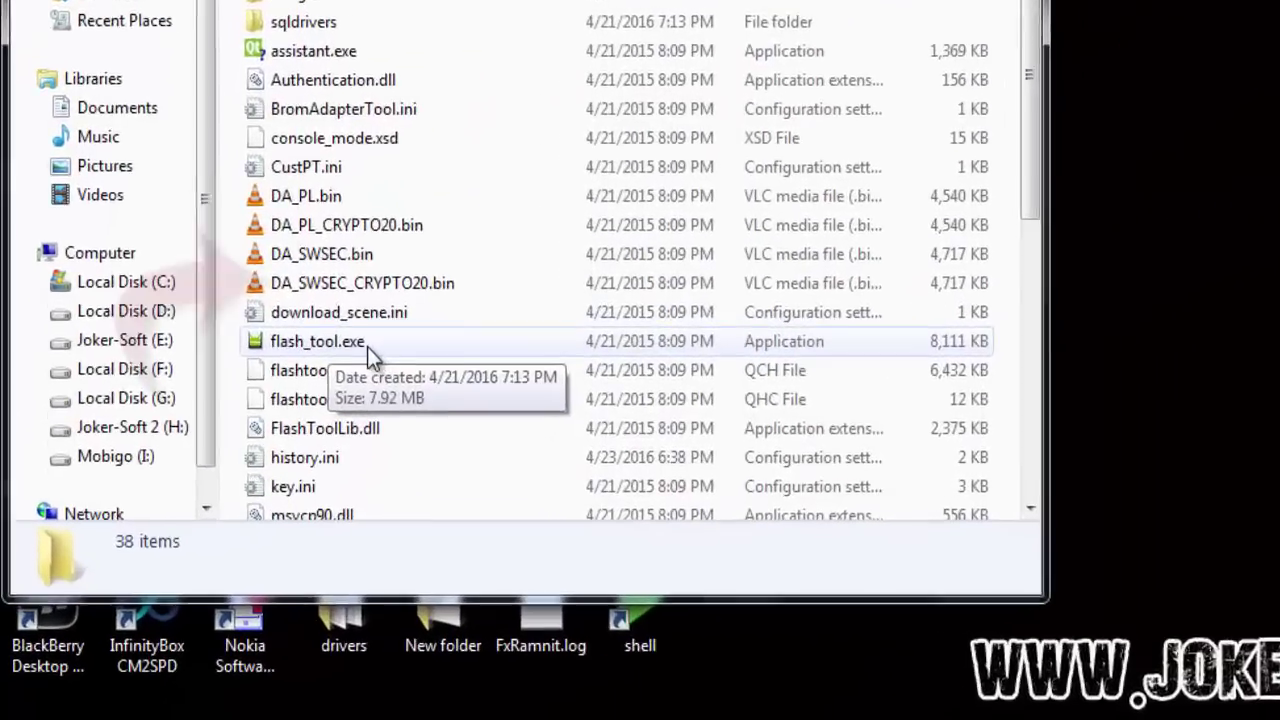
{"action": "left_click", "coordinate": [249, 434]}
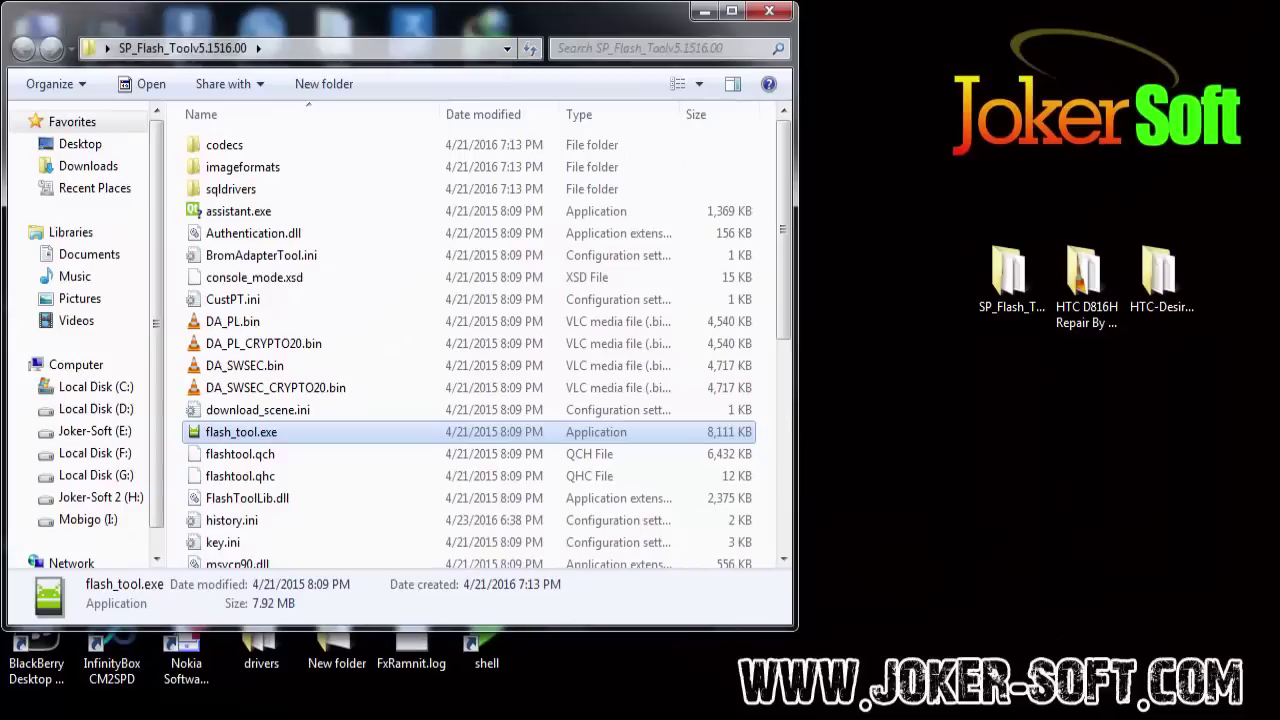
{"action": "double_click", "coordinate": [257, 442]}
{"action": "left_click", "coordinate": [704, 11]}
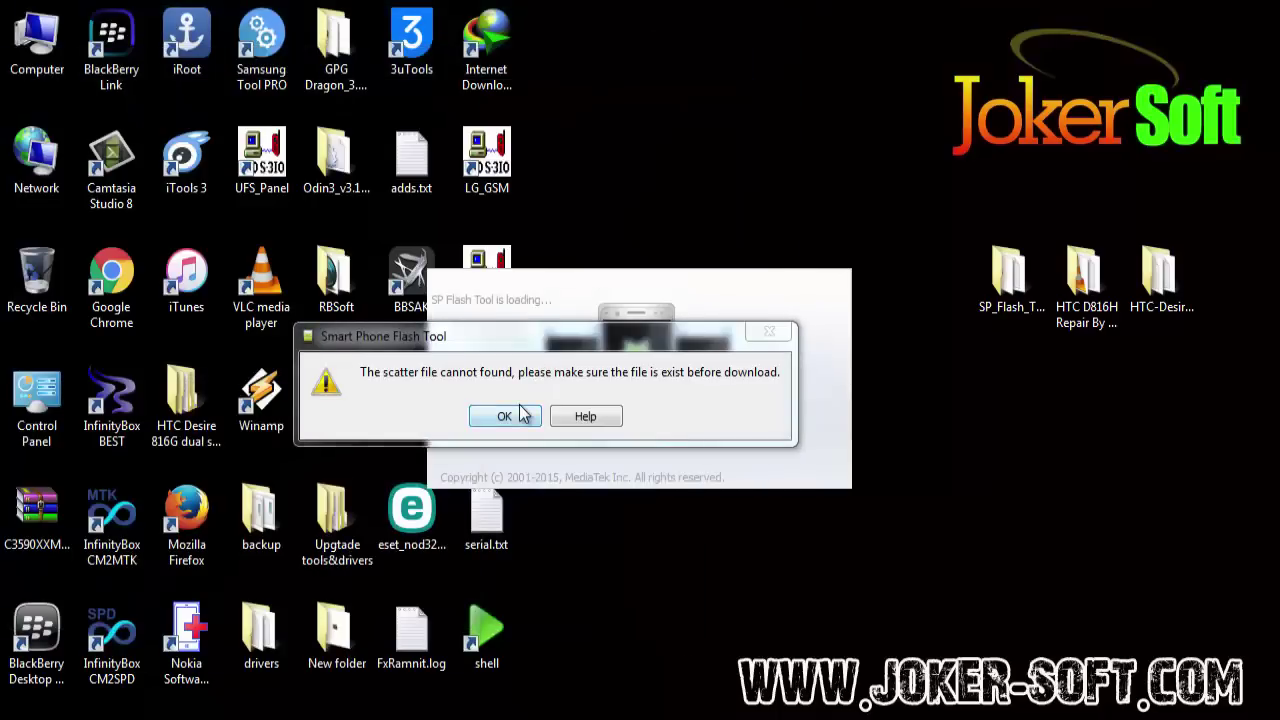
{"action": "left_click", "coordinate": [505, 416]}
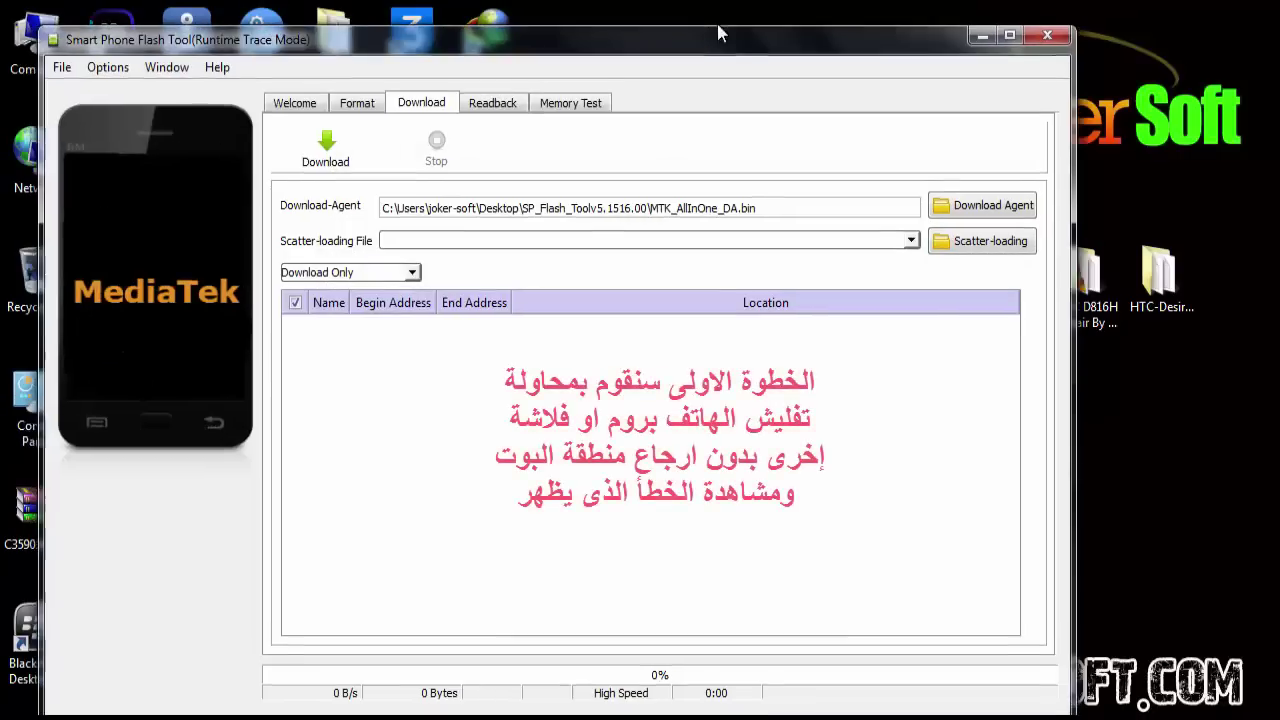
{"action": "left_click_drag", "start_coordinate": [672, 38], "coordinate": [769, 32]}
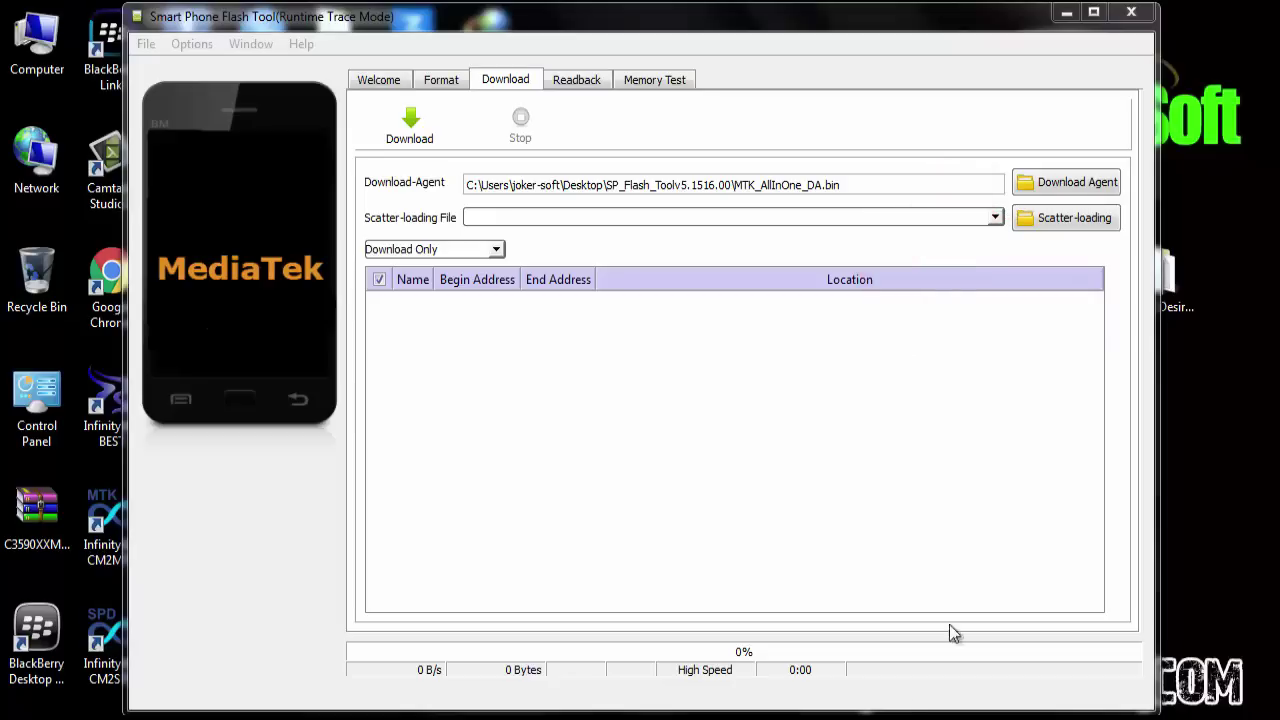
Load MT6592_Android_scatter.txt from the HTC-Desire-816h-dual-sim folder and try to flash all partitions in Download Only mode.
{"action": "left_click", "coordinate": [1087, 223]}
{"action": "left_click", "coordinate": [240, 181]}
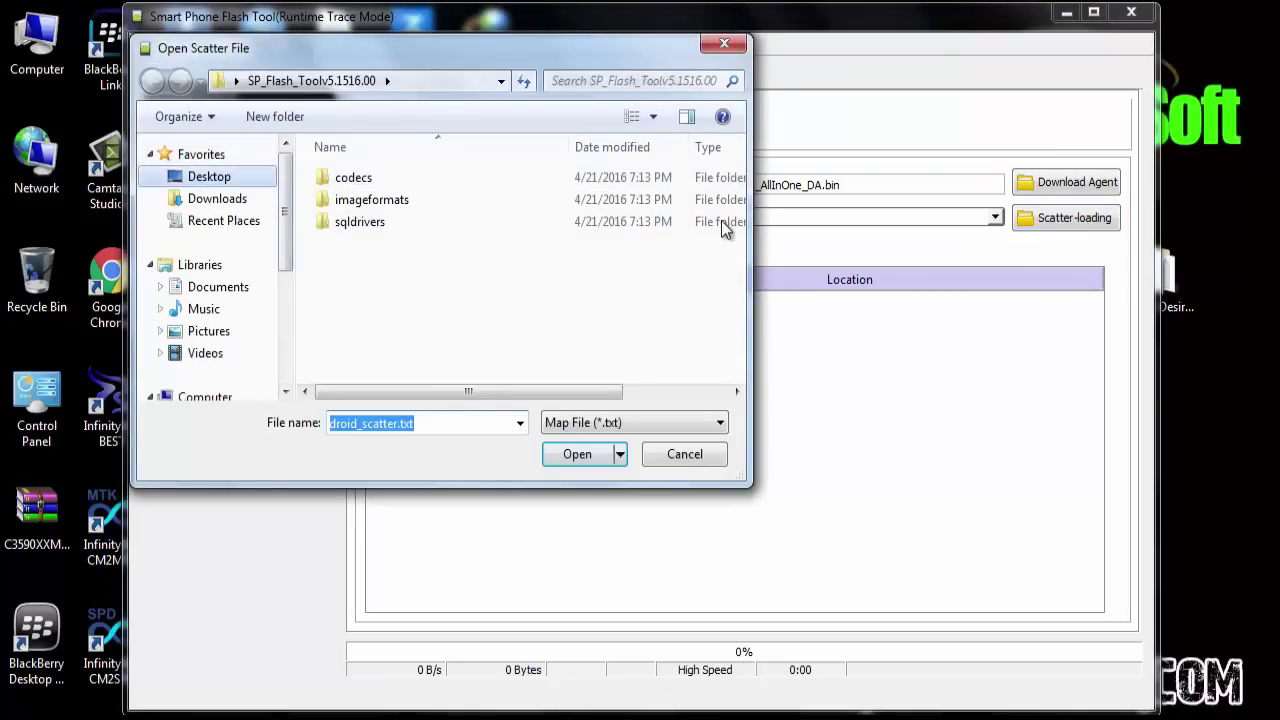
{"action": "left_click_drag", "start_coordinate": [743, 318], "coordinate": [743, 265]}
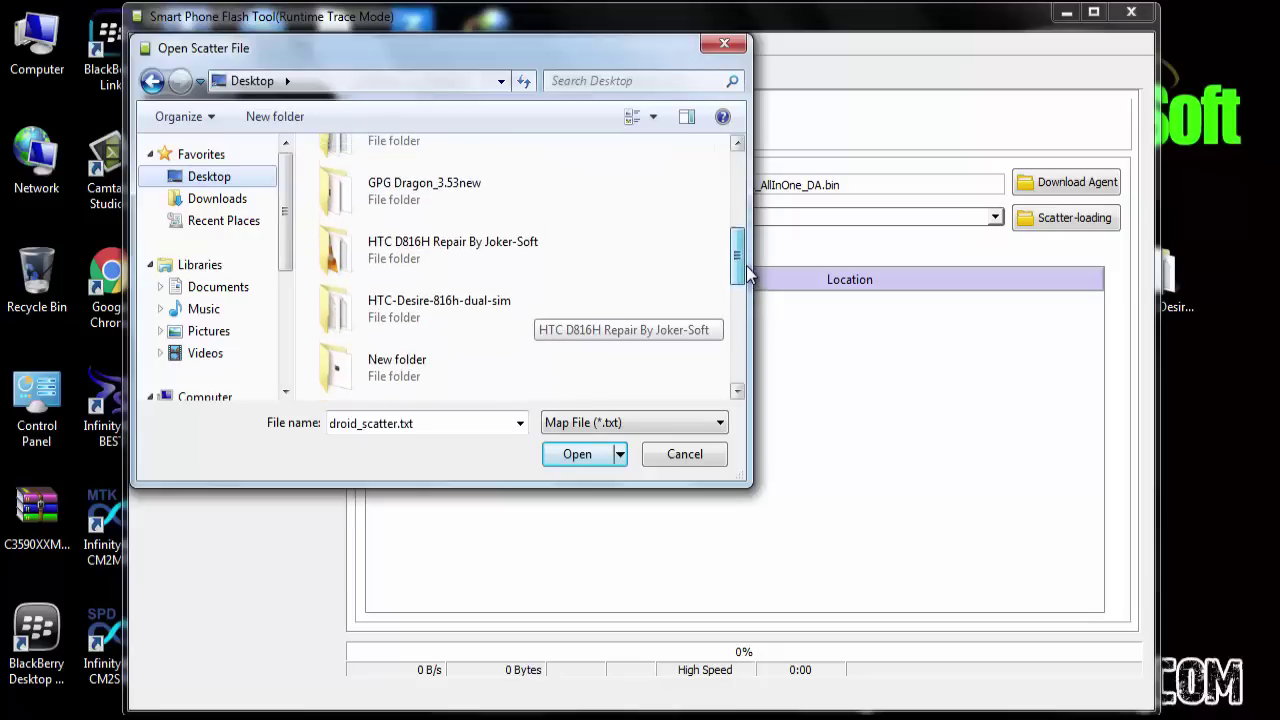
{"action": "double_click", "coordinate": [464, 301]}
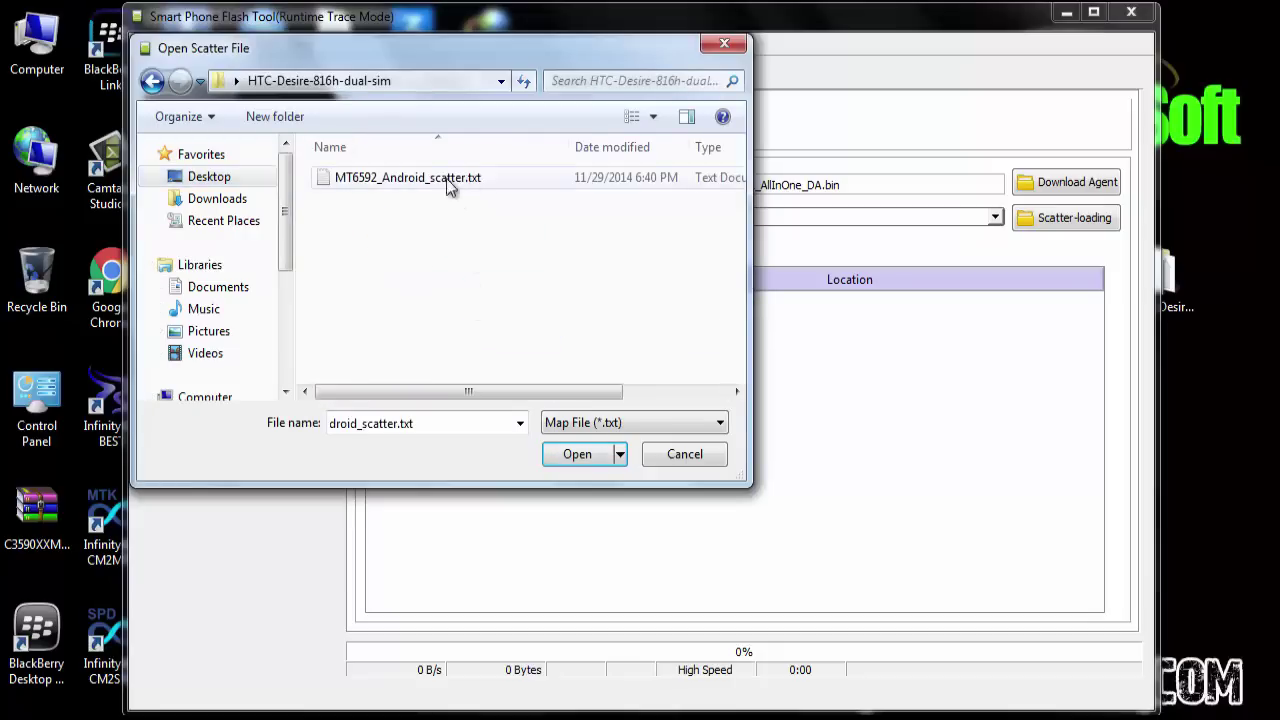
{"action": "double_click", "coordinate": [400, 178]}
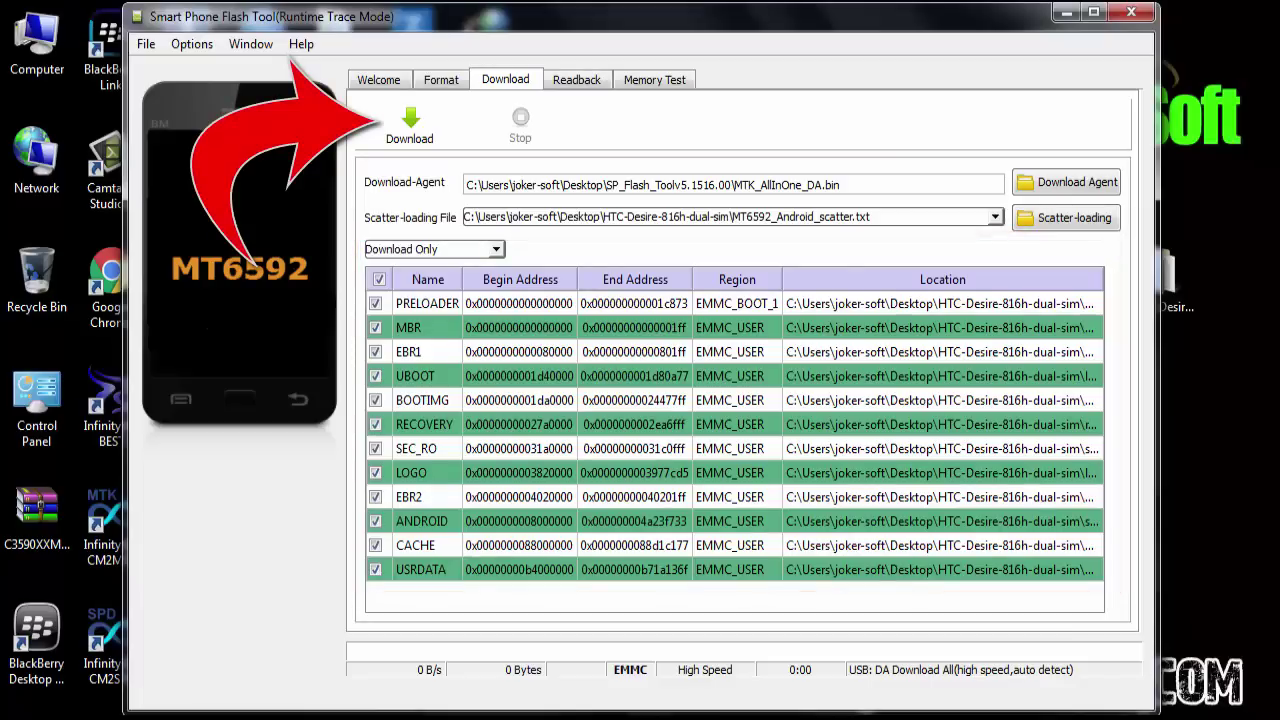
{"action": "left_click", "coordinate": [416, 146]}
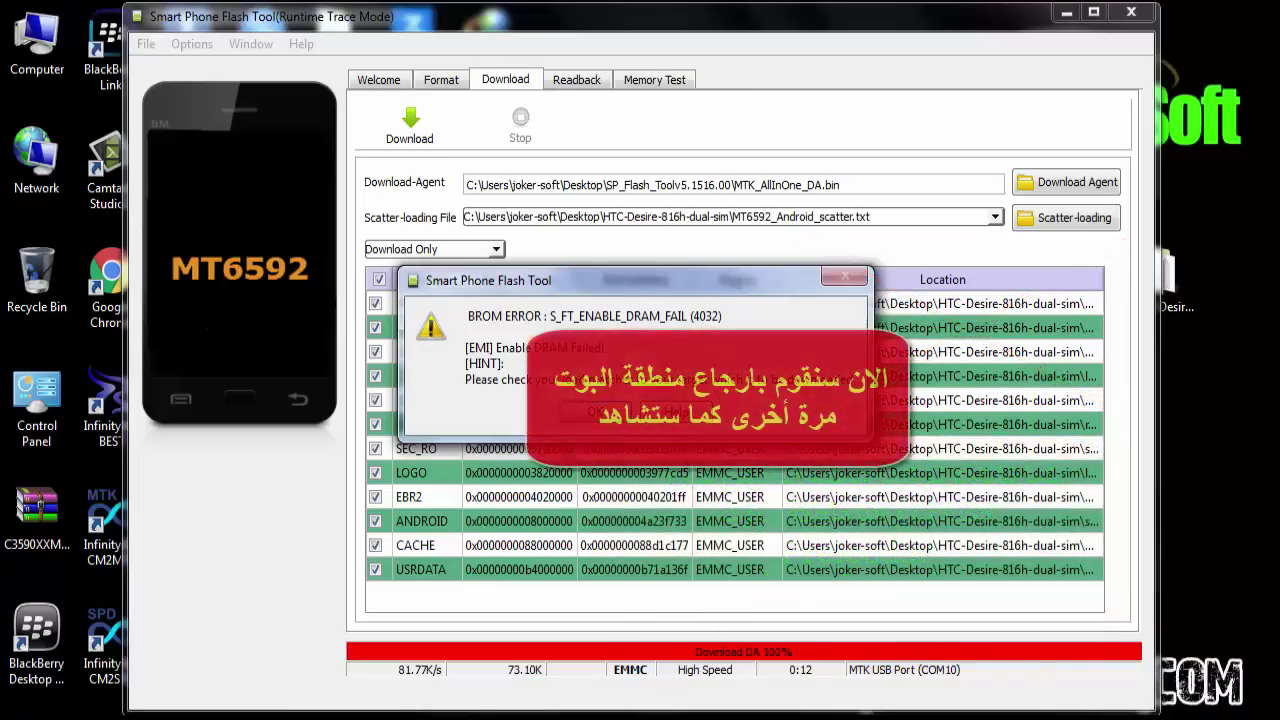
{"action": "key", "text": "Return"}
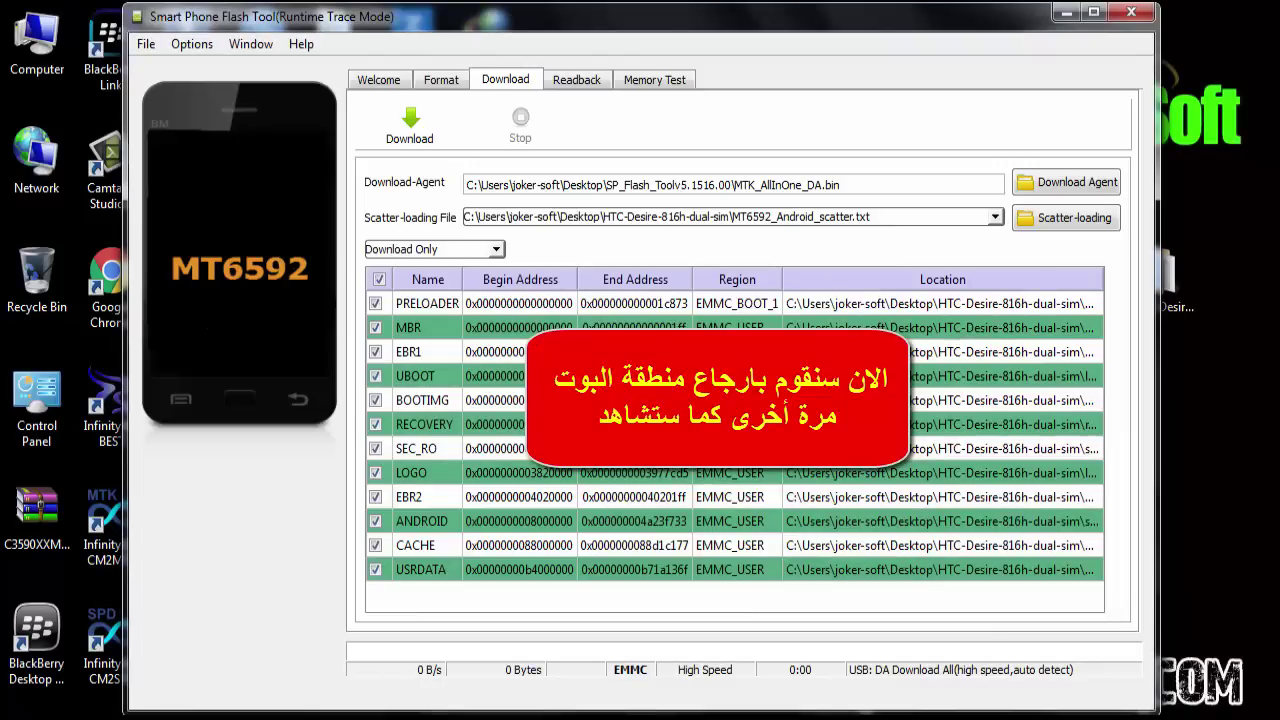
Load MT6592_Android_scatter.txt from the HTC D816H Repair By Joker-Soft folder and flash its PRELOADER to the phone.
{"action": "left_click", "coordinate": [1041, 220]}
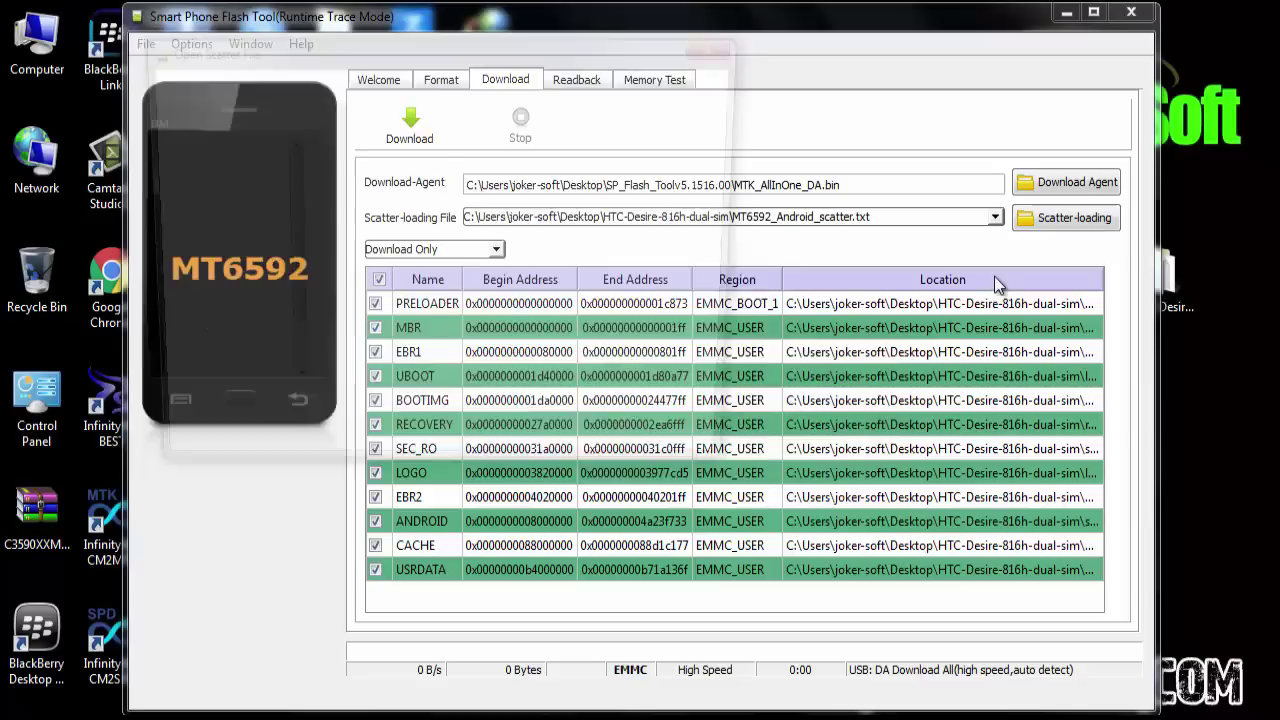
{"action": "left_click", "coordinate": [209, 176]}
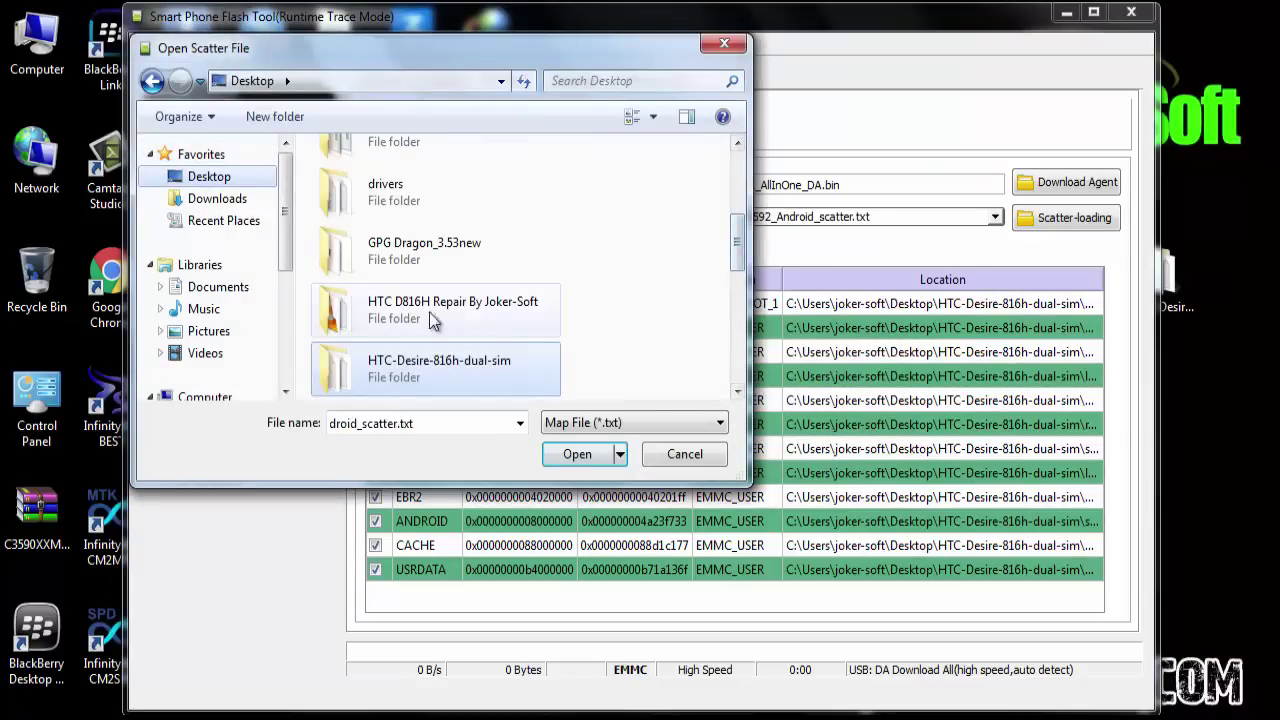
{"action": "left_click", "coordinate": [436, 315]}
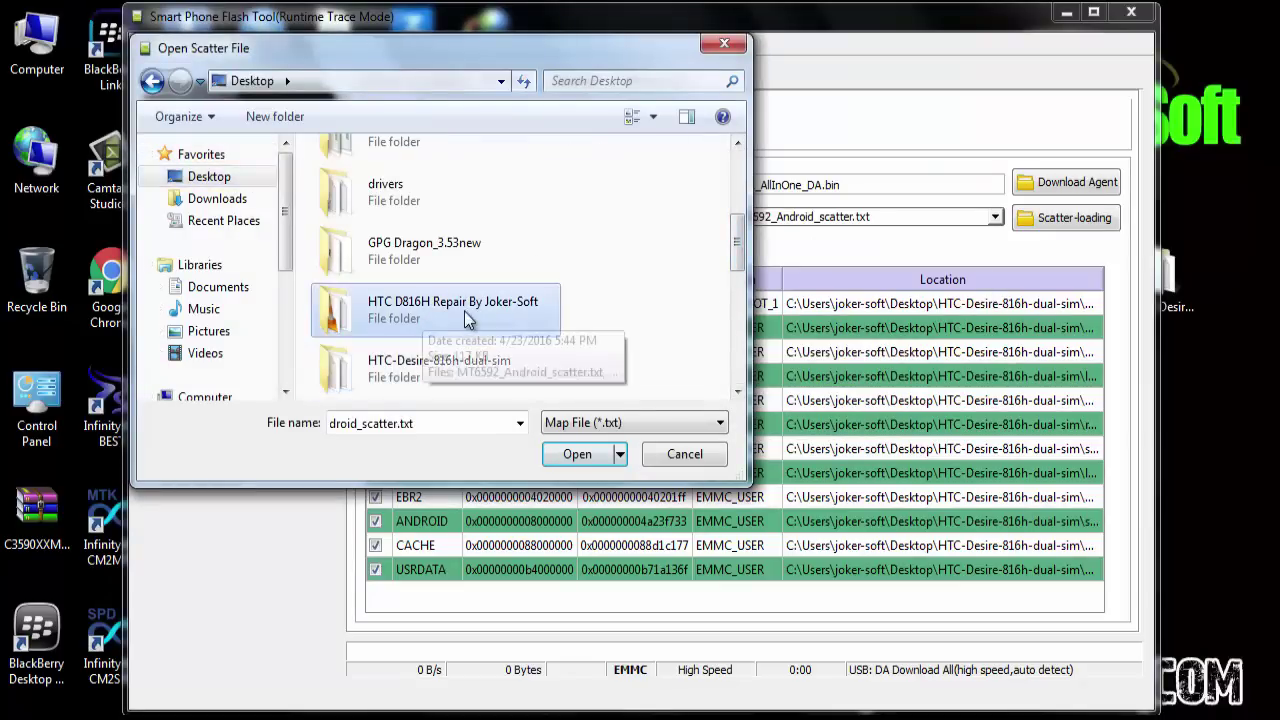
{"action": "double_click", "coordinate": [435, 311]}
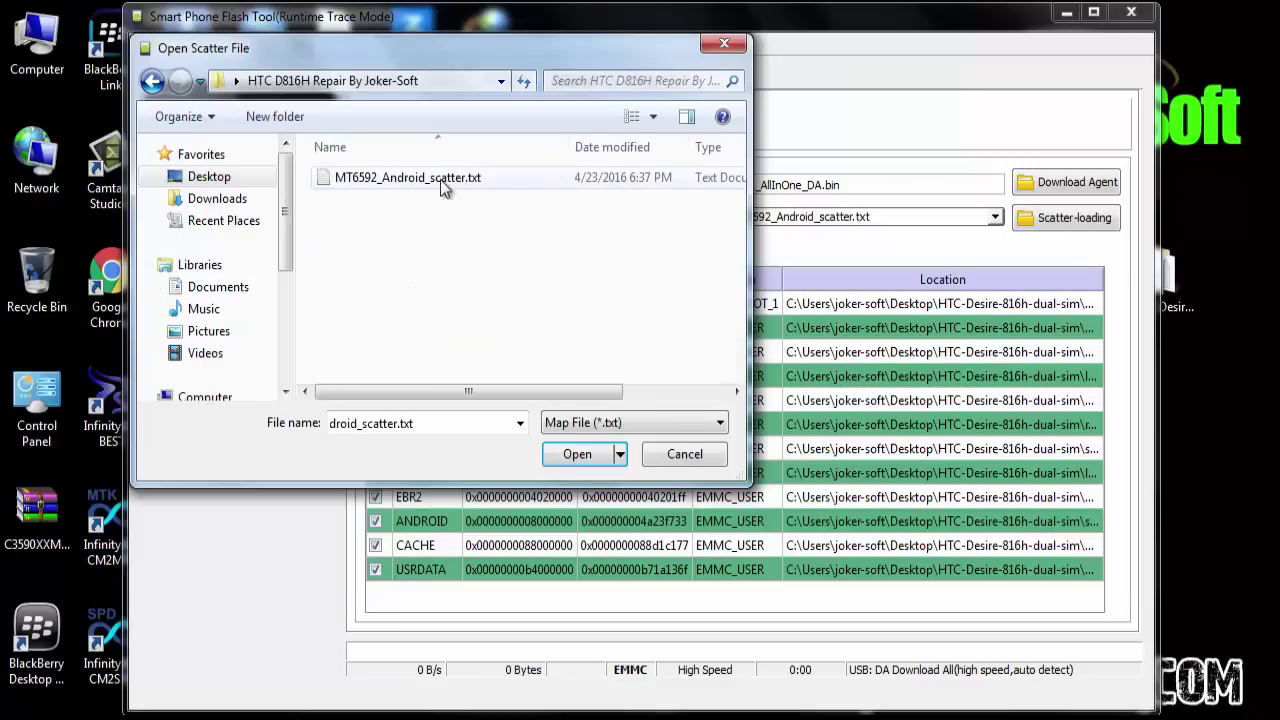
{"action": "double_click", "coordinate": [445, 177]}
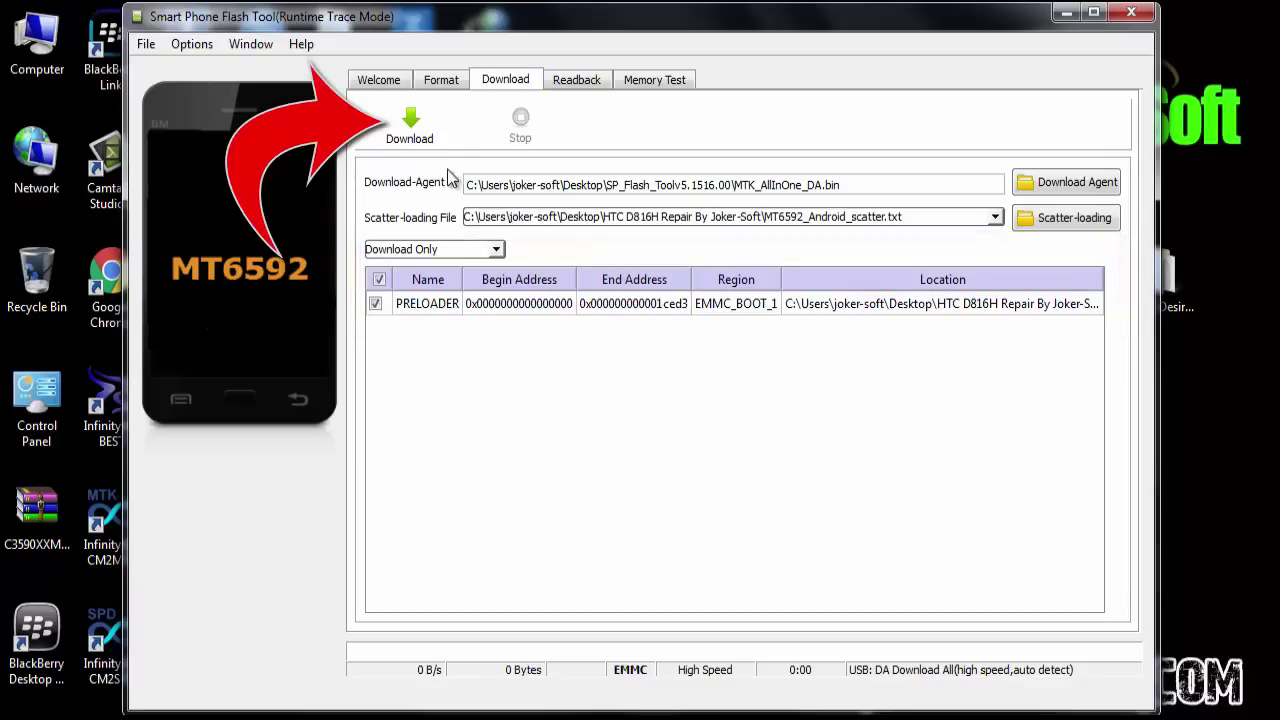
{"action": "left_click", "coordinate": [410, 128]}
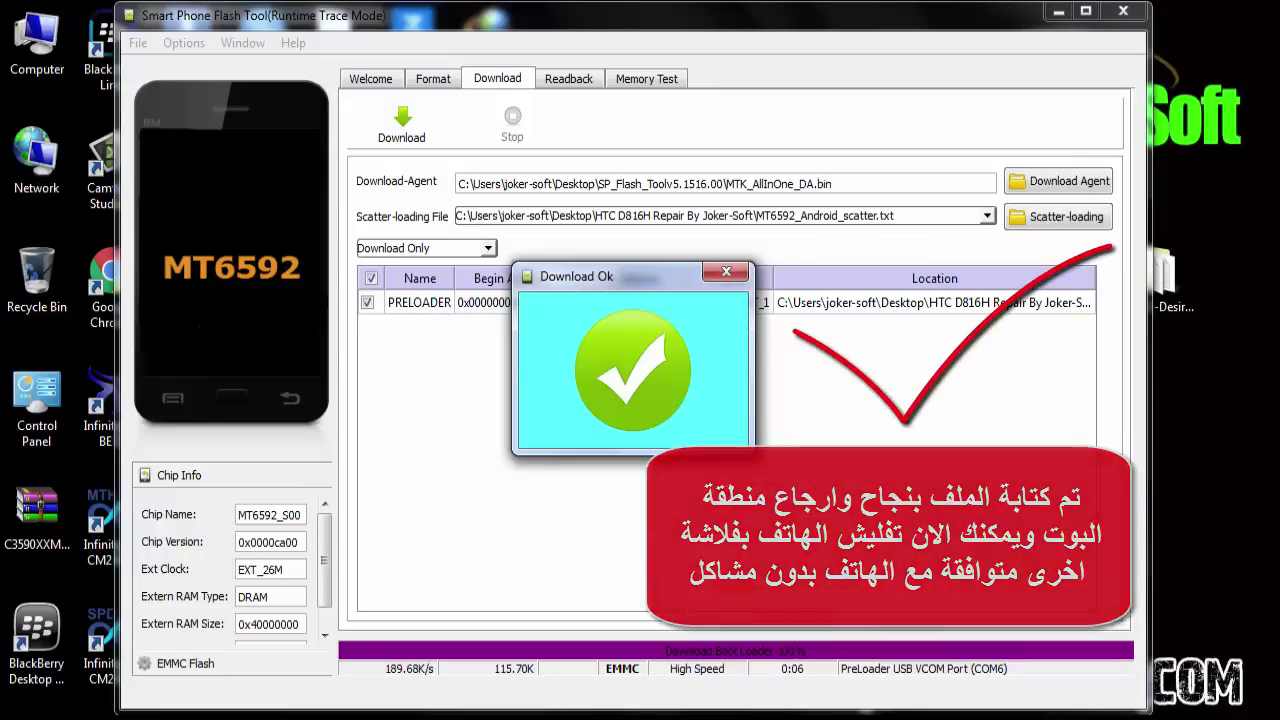
{"action": "left_click", "coordinate": [742, 276]}
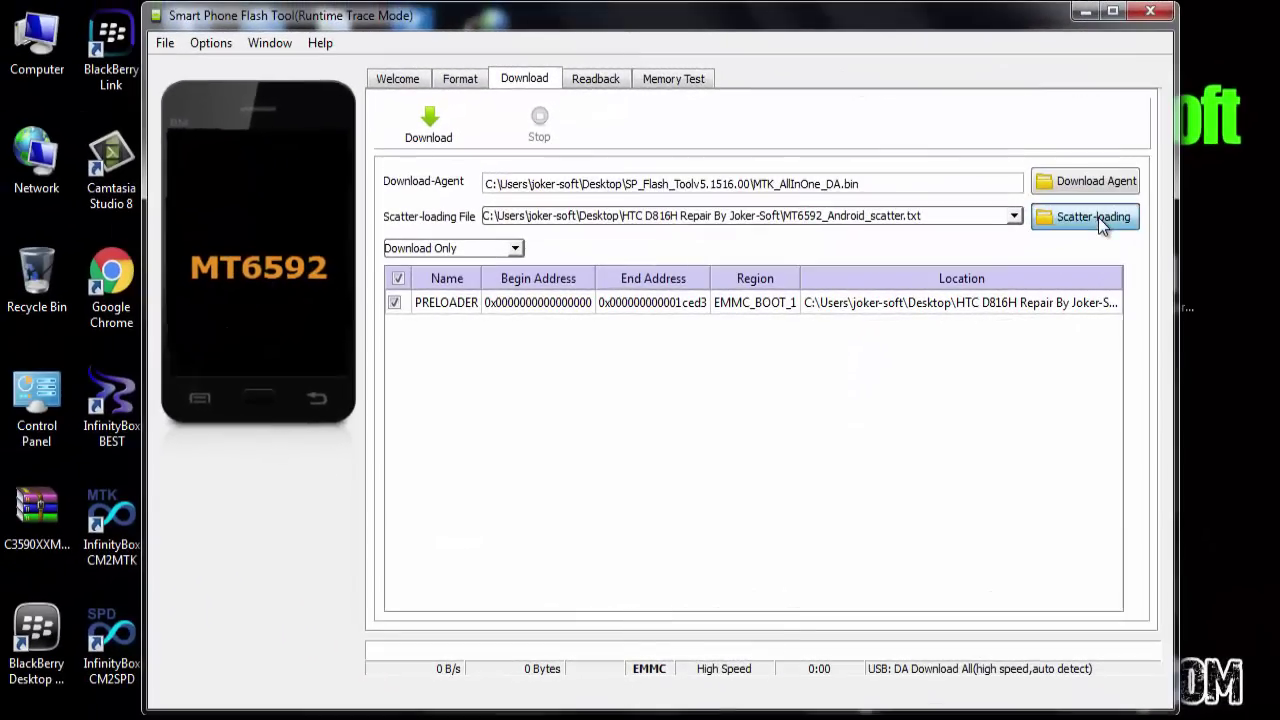
Load MT6592_Android_scatter.txt from the HTC-Desire-816h-dual-sim folder on the desktop as the scatter file.
{"action": "left_click", "coordinate": [1098, 217]}
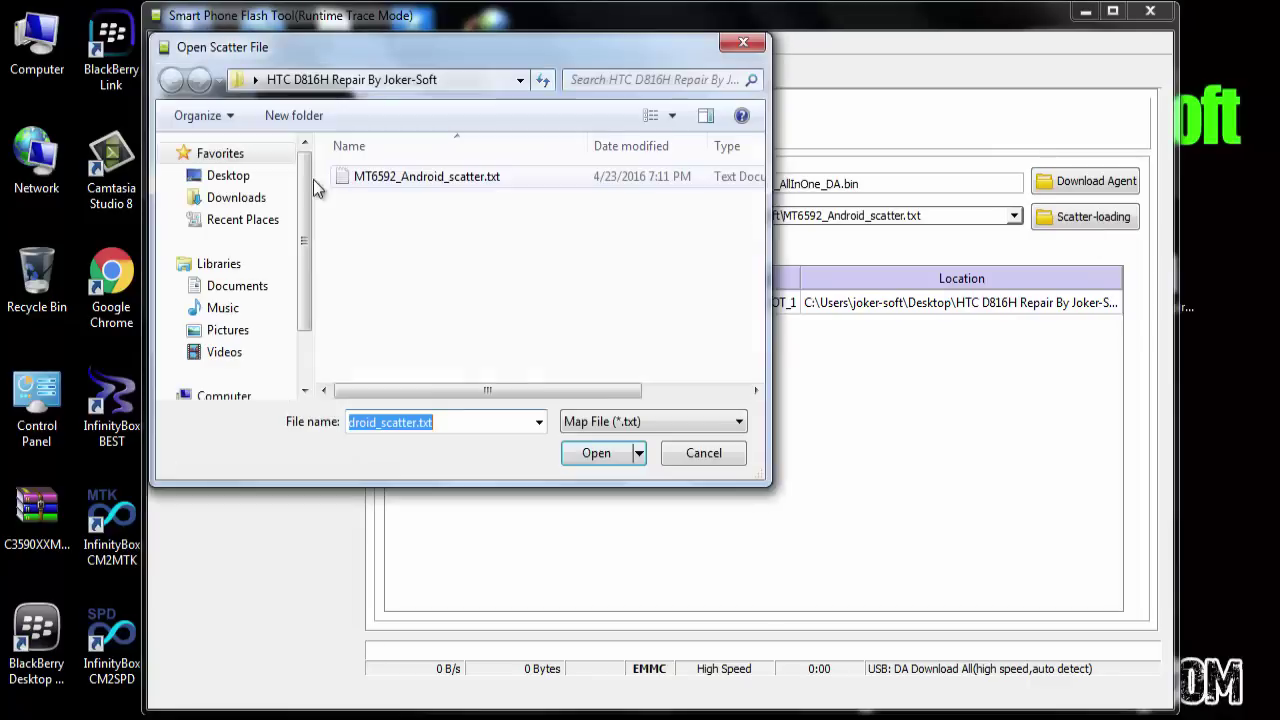
{"action": "key", "text": "alt+Up"}
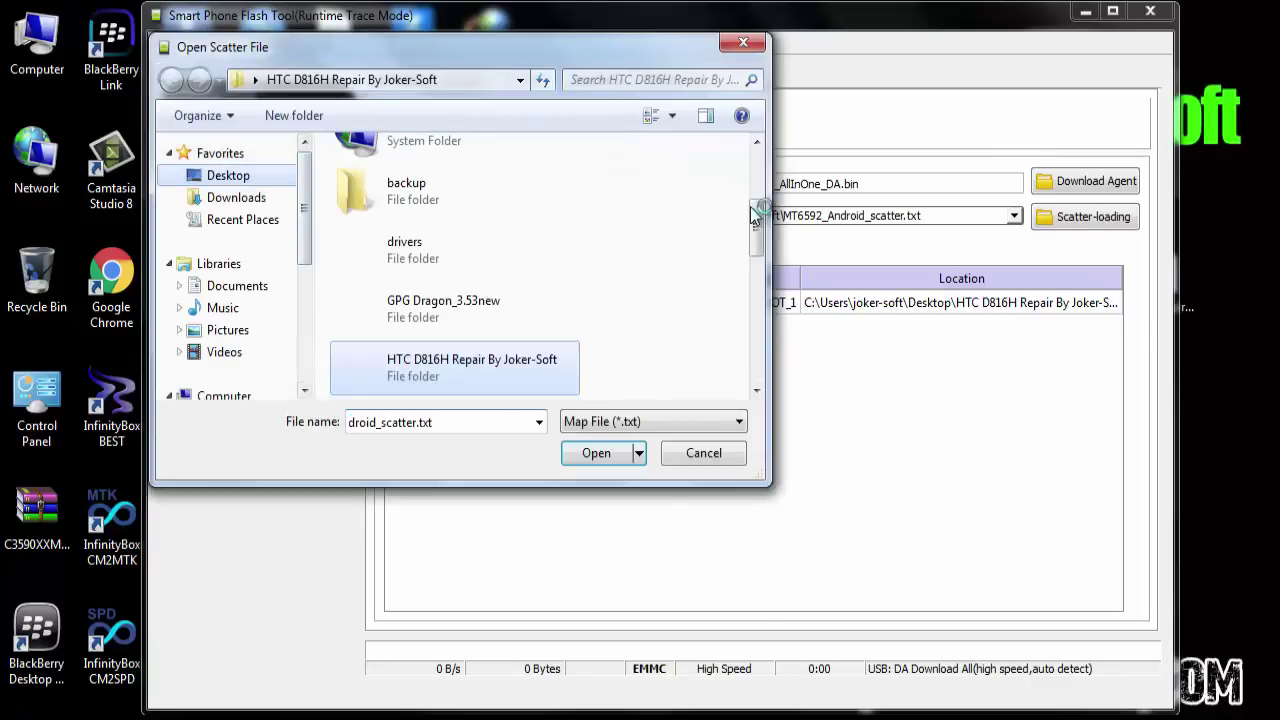
{"action": "left_click_drag", "start_coordinate": [762, 222], "coordinate": [760, 268]}
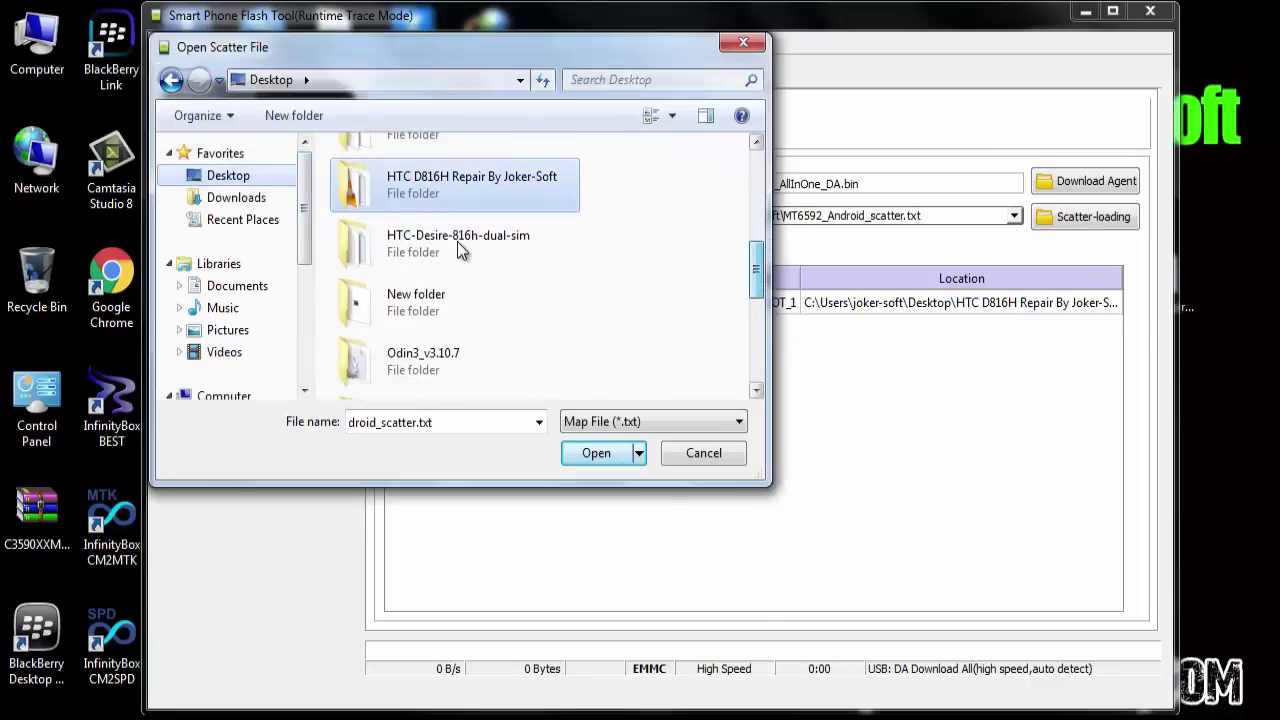
{"action": "double_click", "coordinate": [478, 241]}
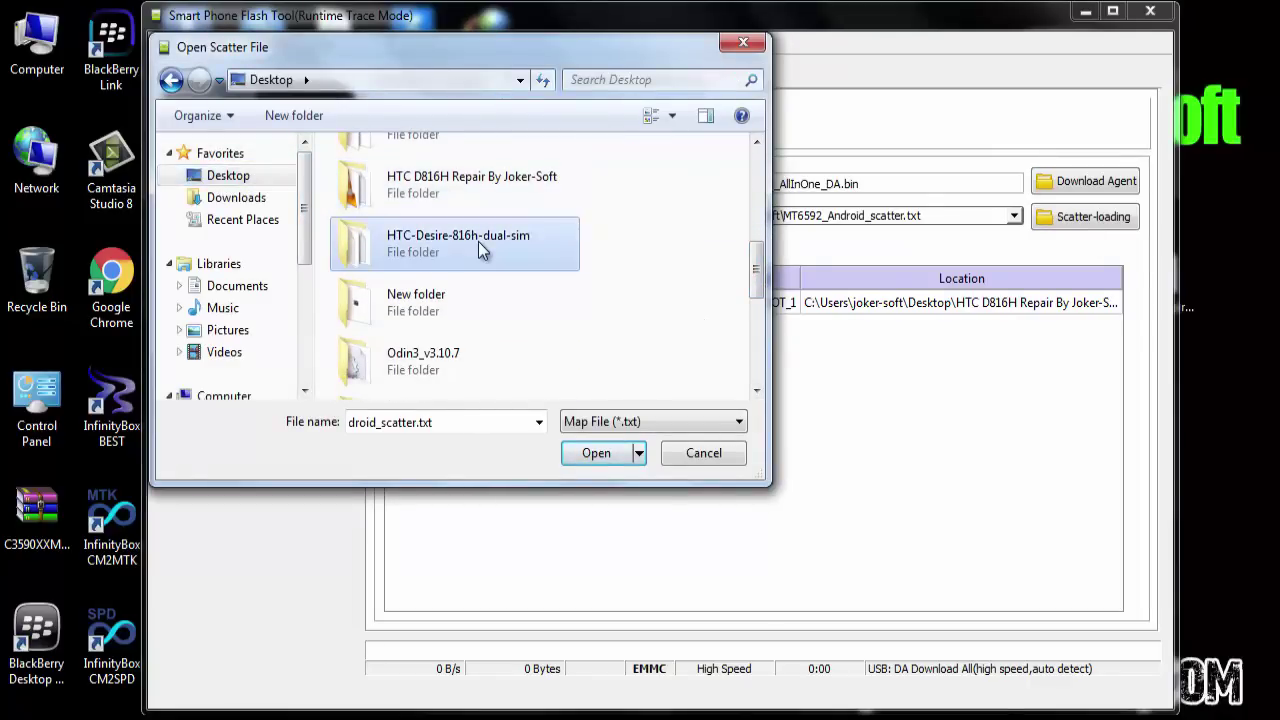
{"action": "double_click", "coordinate": [484, 180]}
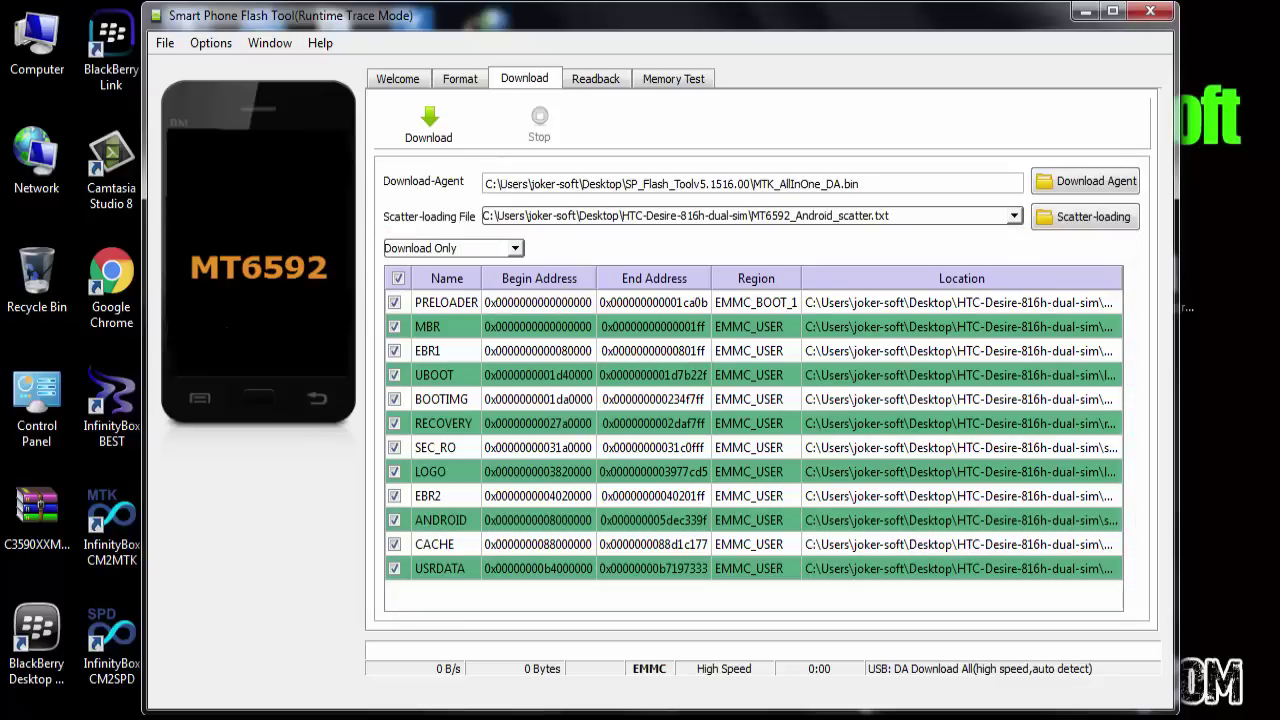
Exclude PRELOADER from the partition list, flash the remaining partitions to the phone, and close the flash tool.
{"action": "left_click", "coordinate": [394, 302]}
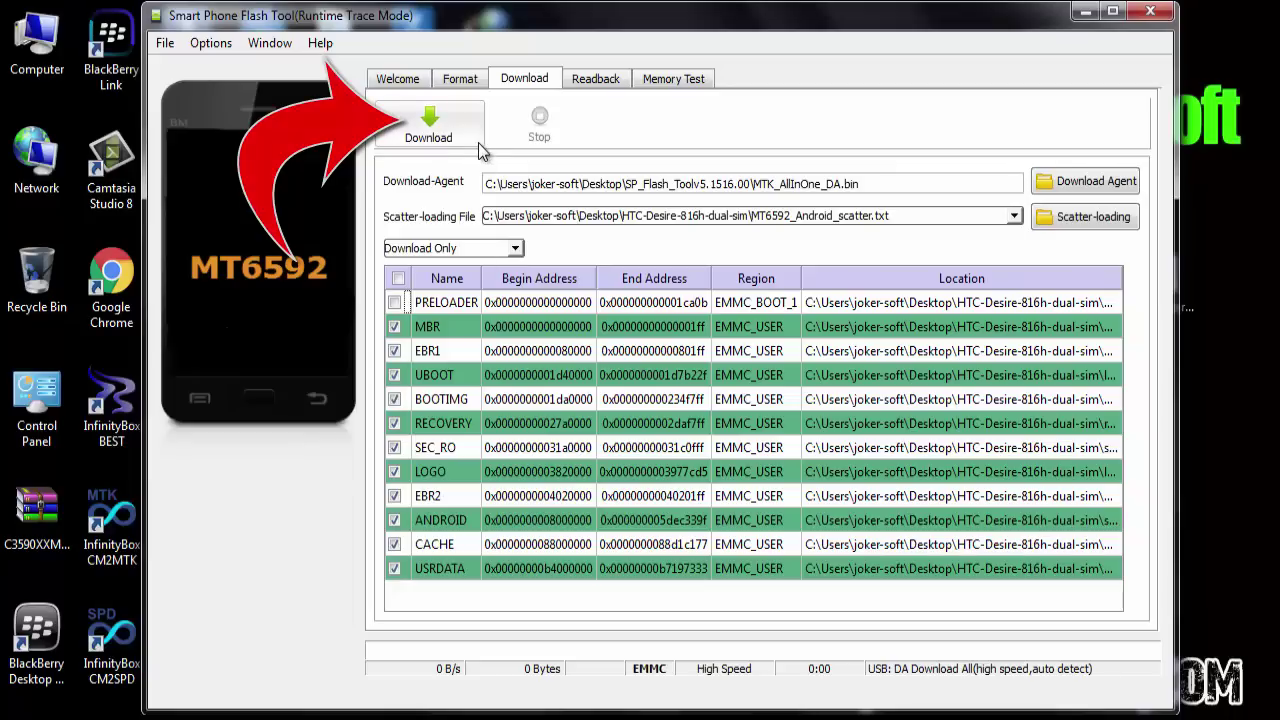
{"action": "left_click", "coordinate": [430, 125]}
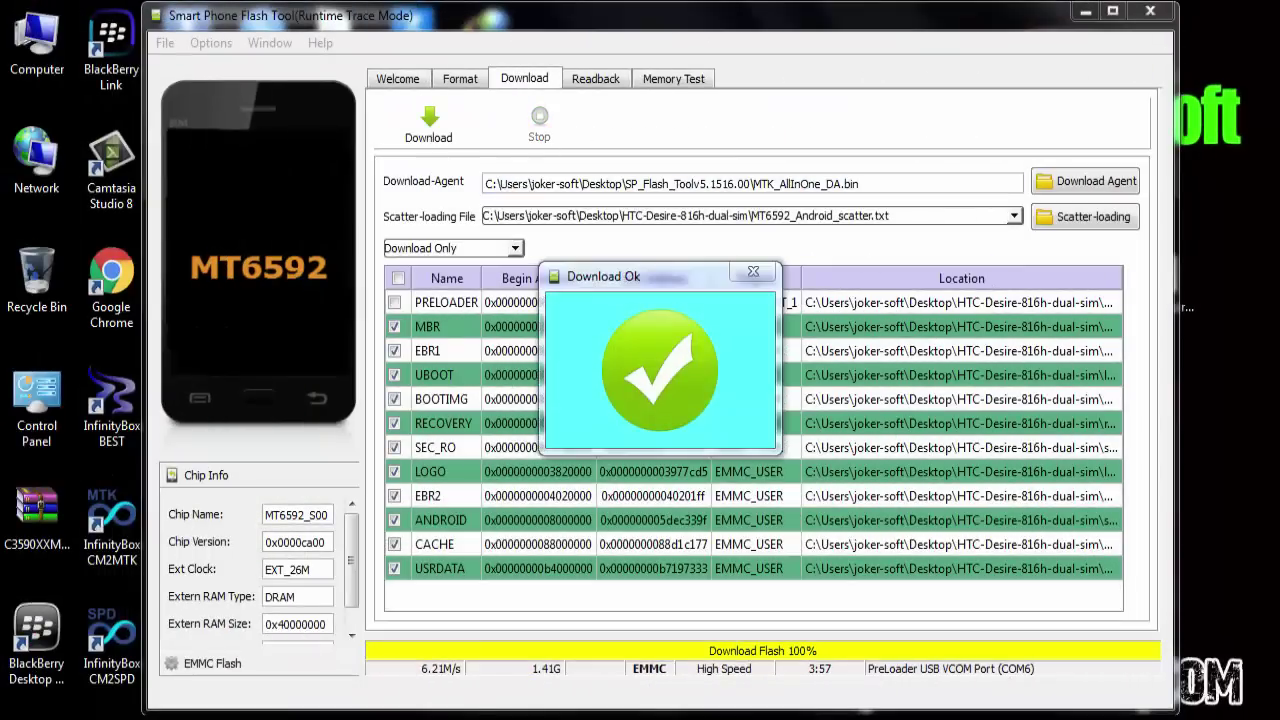
{"action": "left_click", "coordinate": [753, 272]}
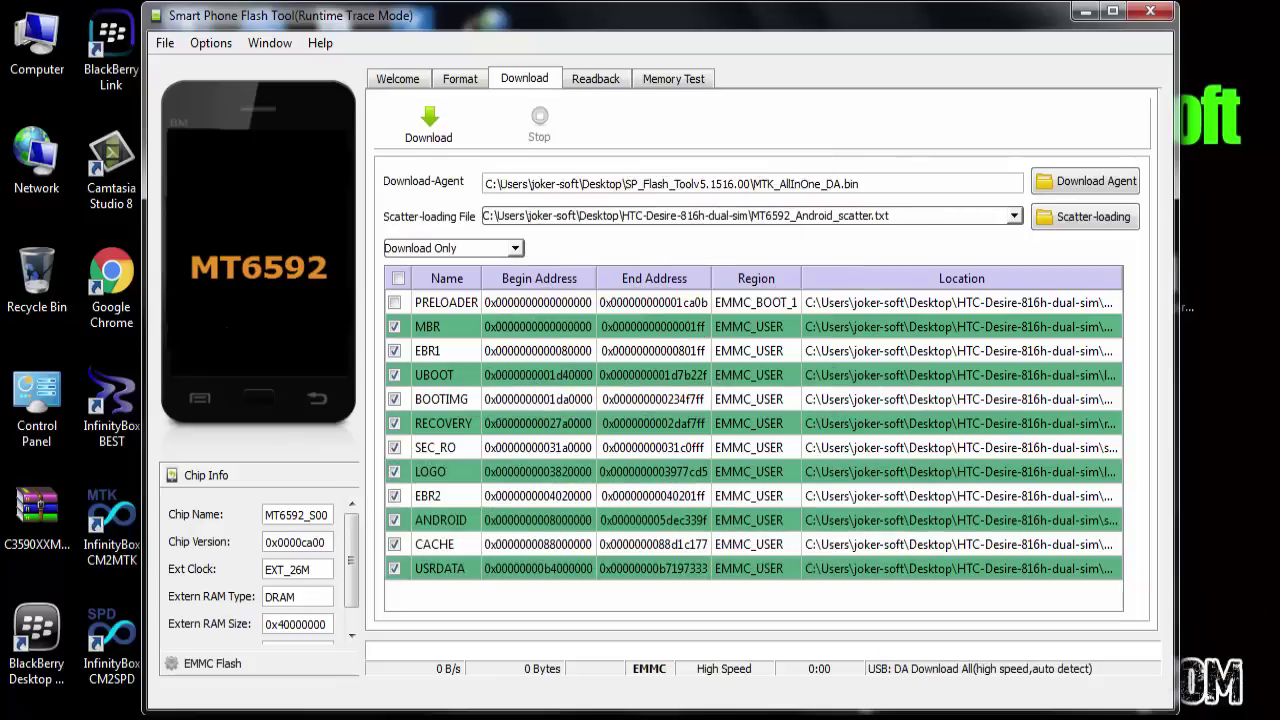
{"action": "key", "text": "alt+F4"}
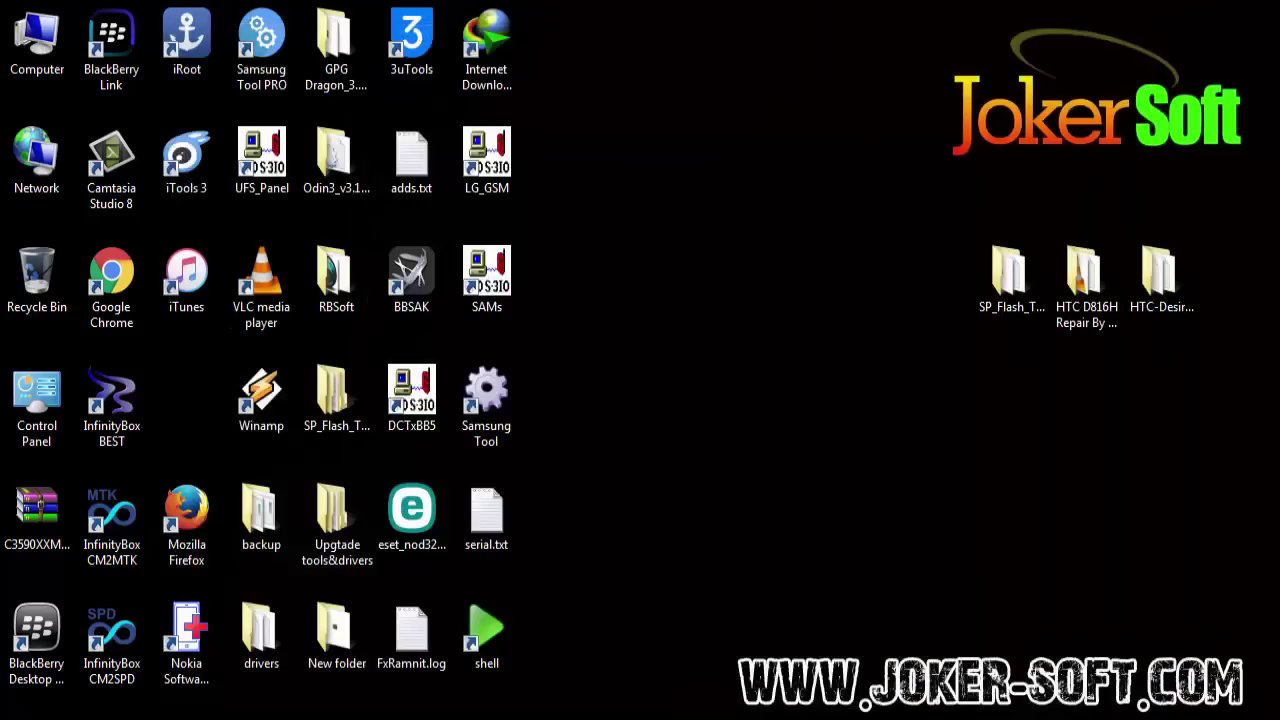